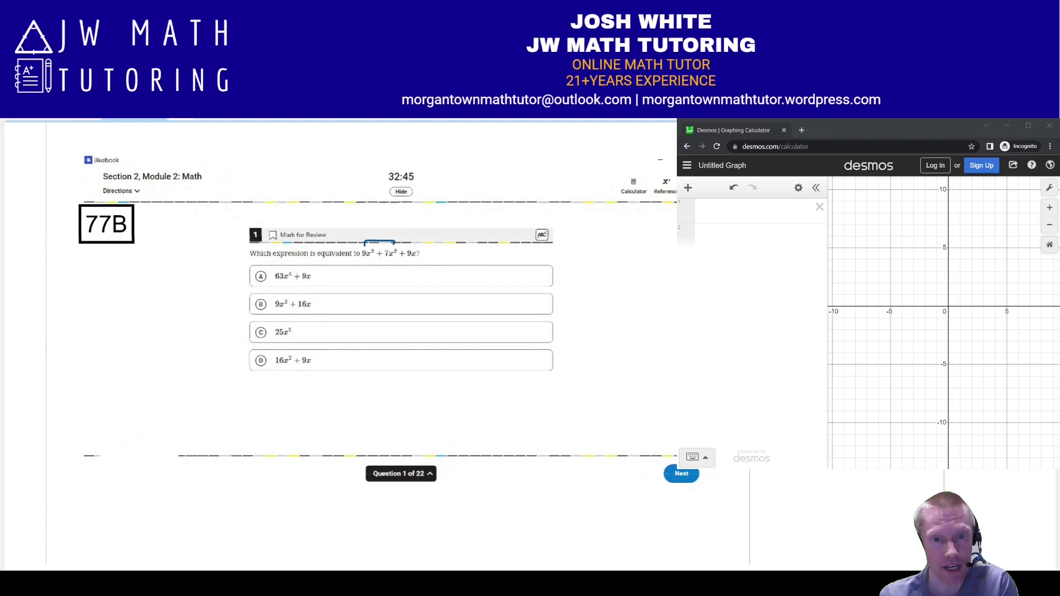
# Step: Draw an ellipse around question 1's choice D, 16x² + 9x
pyautogui.moveTo(276, 349)
pyautogui.mouseDown()
pyautogui.moveTo(252, 352)
pyautogui.moveTo(303, 374)
pyautogui.moveTo(270, 351)
pyautogui.mouseUp()
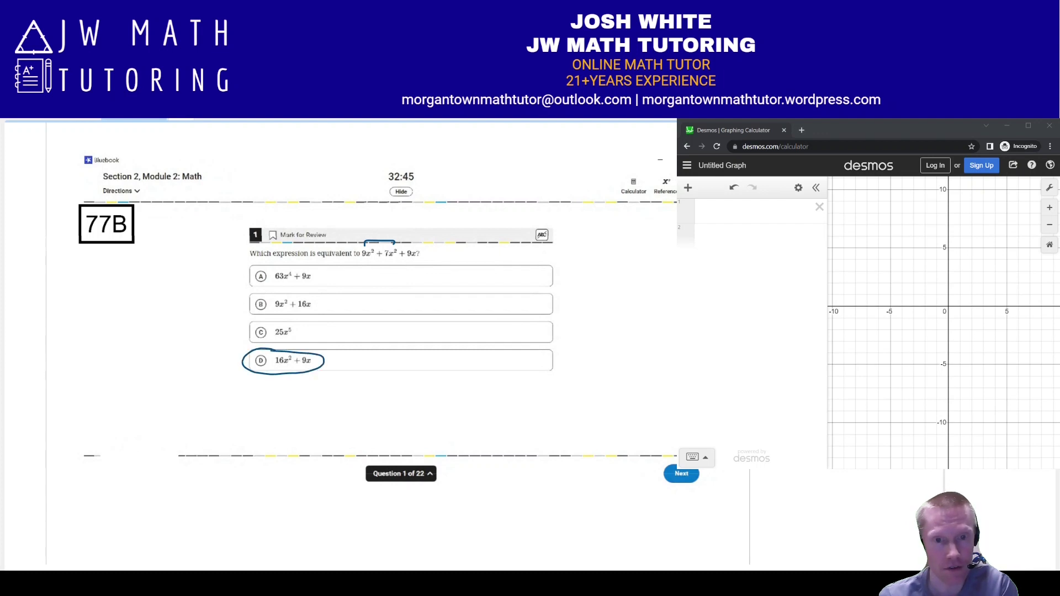
# Step: Zoom in on question 2 and write the fraction 828,000/900,000 beside it
pyautogui.scroll(2, 359, 343)
pyautogui.scroll(-10, 359, 343)
pyautogui.scroll(-7, 359, 342)
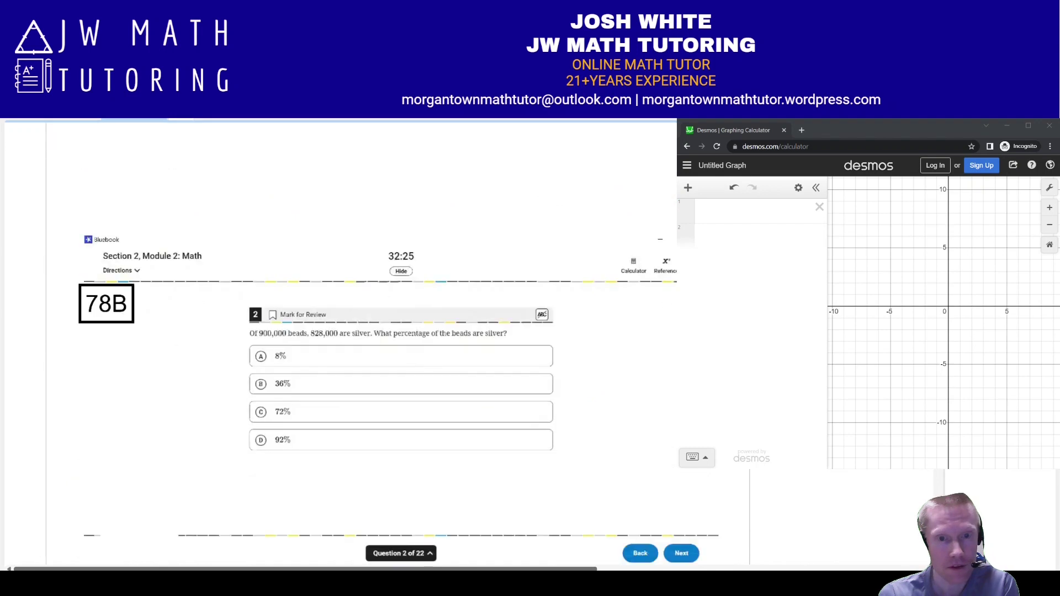
pyautogui.scroll(-2, 359, 342)
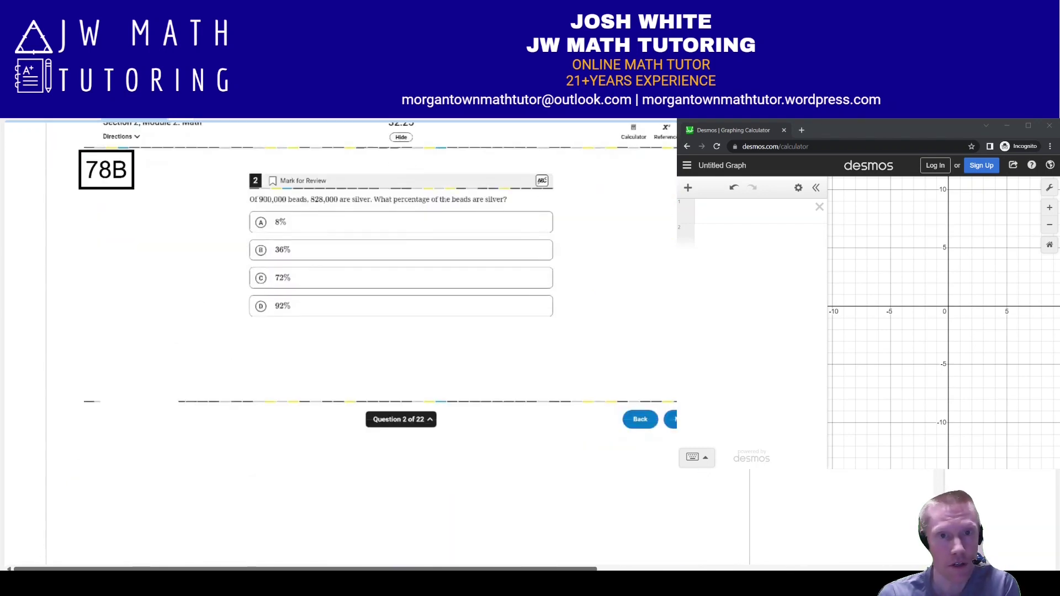
pyautogui.hotkey('ctrl', '+')
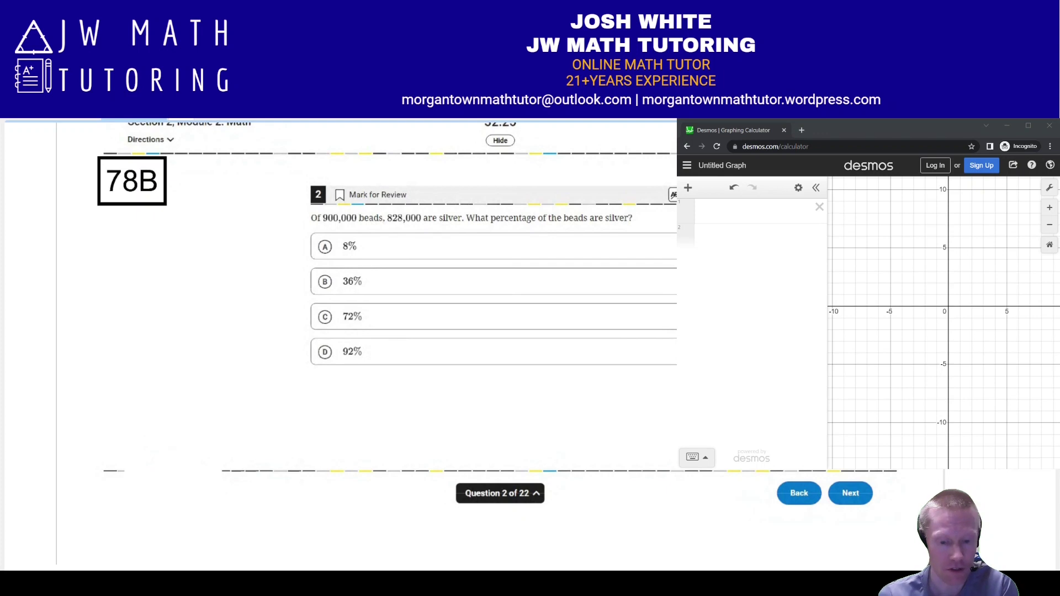
pyautogui.moveTo(135, 235)
pyautogui.mouseDown()
pyautogui.moveTo(149, 251)
pyautogui.moveTo(186, 238)
pyautogui.moveTo(189, 259)
pyautogui.moveTo(256, 243)
pyautogui.mouseUp()
pyautogui.moveTo(122, 268)
pyautogui.mouseDown()
pyautogui.moveTo(271, 260)
pyautogui.moveTo(135, 278)
pyautogui.moveTo(142, 288)
pyautogui.moveTo(180, 280)
pyautogui.moveTo(192, 292)
pyautogui.moveTo(253, 282)
pyautogui.mouseUp()
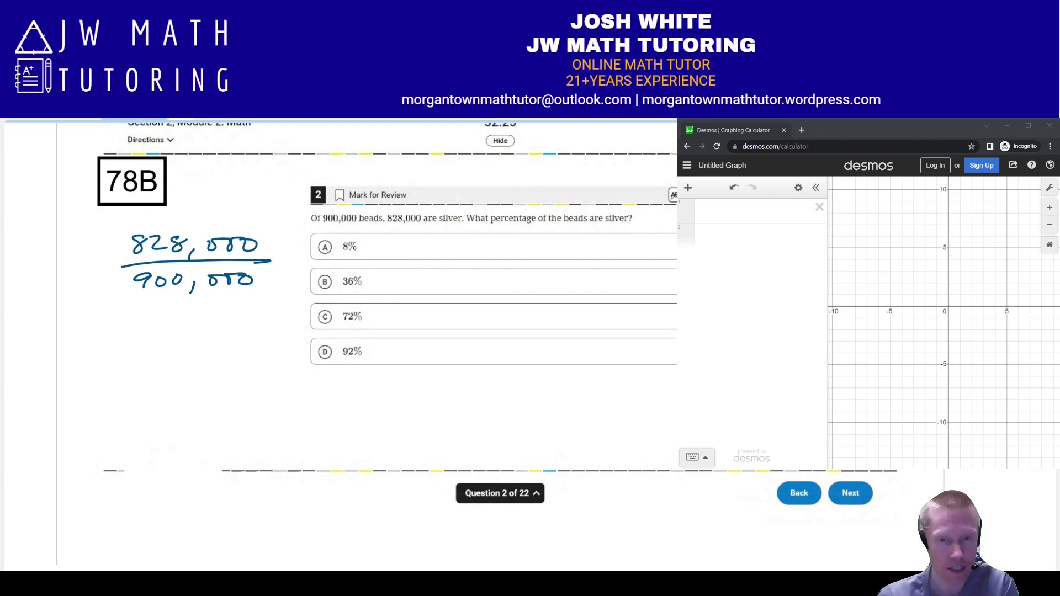
# Step: Write the result .92 = 92% below the fraction
pyautogui.click(153, 342)
pyautogui.moveTo(173, 330); pyautogui.dragTo(169, 343)
pyautogui.moveTo(180, 329)
pyautogui.mouseDown()
pyautogui.moveTo(186, 340)
pyautogui.moveTo(237, 330)
pyautogui.mouseUp()
pyautogui.moveTo(215, 338); pyautogui.dragTo(275, 335)
pyautogui.moveTo(283, 322); pyautogui.dragTo(286, 336)
pyautogui.moveTo(299, 333)
pyautogui.mouseDown()
pyautogui.moveTo(305, 354)
pyautogui.moveTo(346, 372)
pyautogui.moveTo(338, 333)
pyautogui.mouseUp()
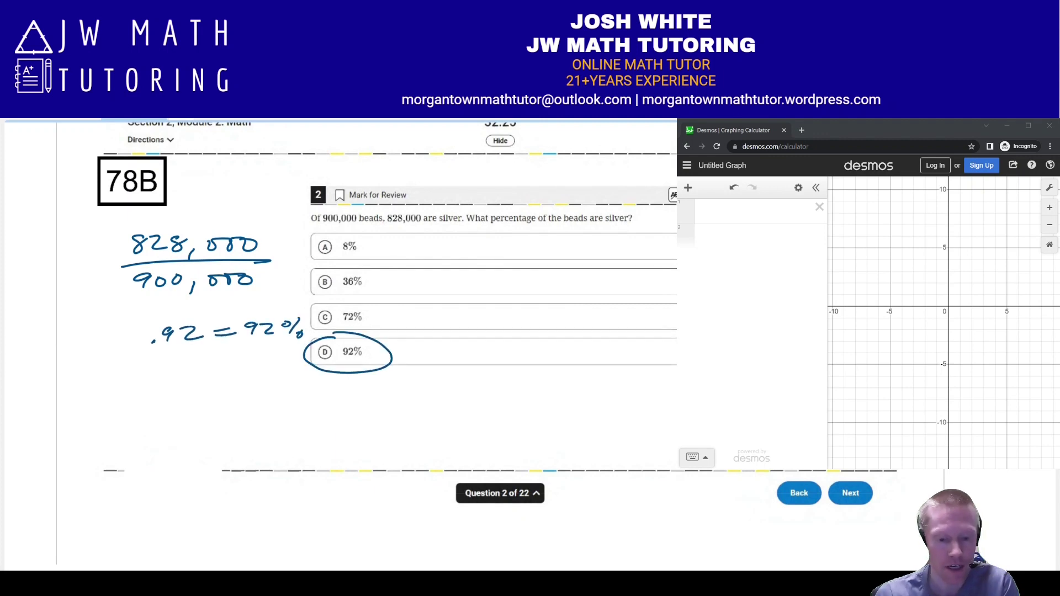
pyautogui.scroll(-6, 365, 331)
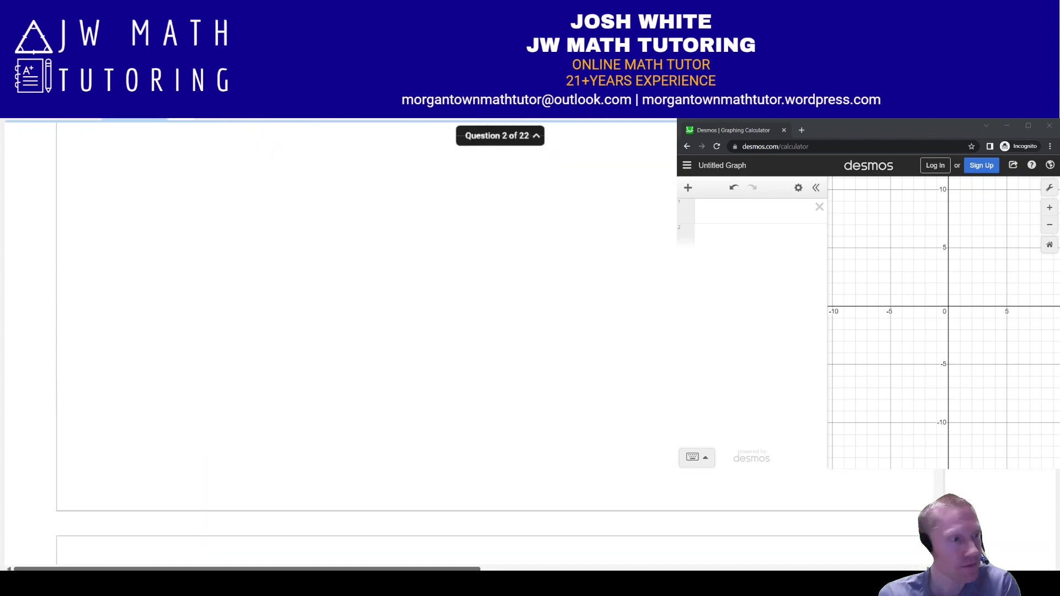
# Step: Scroll down and right to frame question 3, 2(3t − 10) + t = 40 + 4t
pyautogui.scroll(-7, 364, 331)
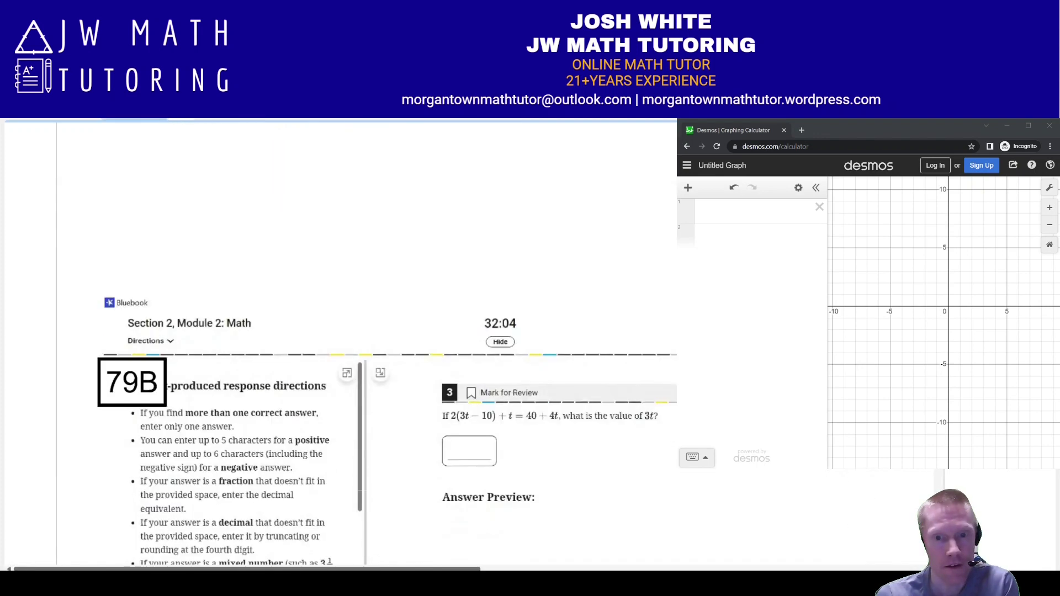
pyautogui.scroll(-2, 387, 342)
pyautogui.scroll(-2, 387, 343)
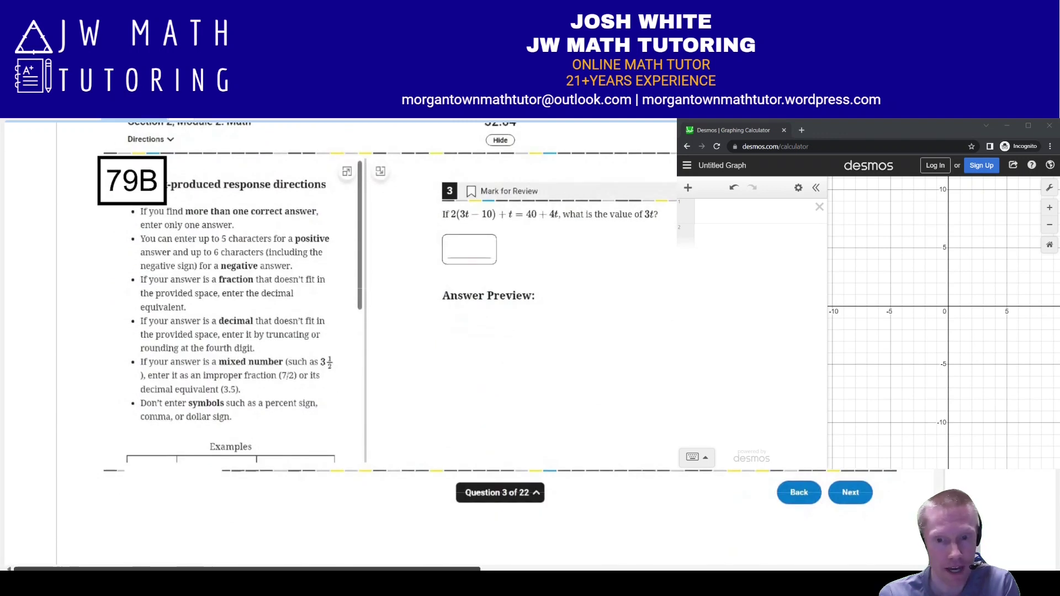
pyautogui.hscroll(2, 365, 331)
pyautogui.hscroll(2, 364, 331)
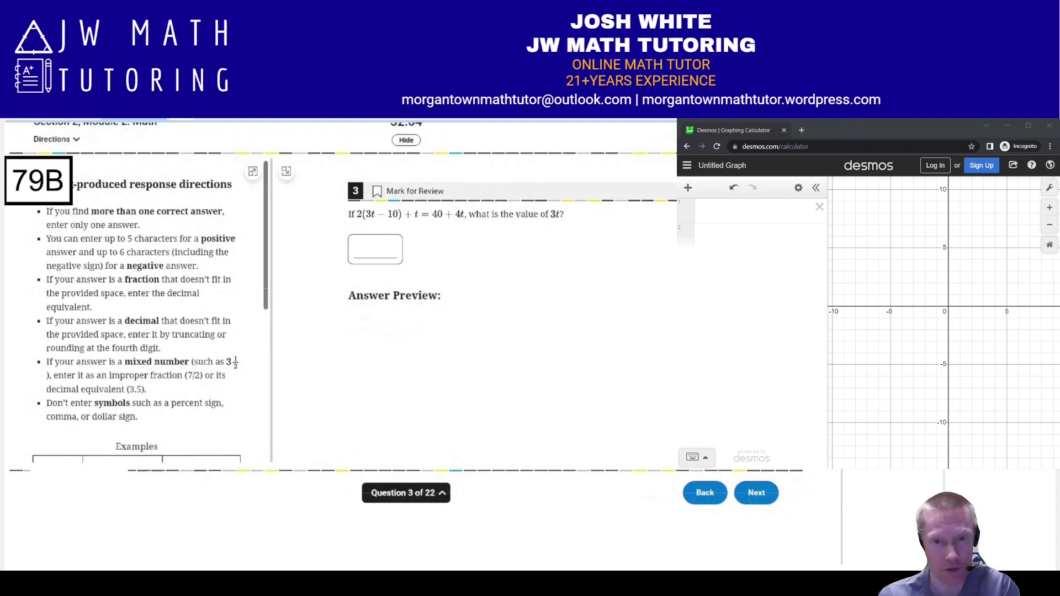
# Step: Write the expanded equation 6t − 20 + t = 40 beside question 3
pyautogui.moveTo(450, 237)
pyautogui.mouseDown()
pyautogui.moveTo(434, 251)
pyautogui.moveTo(531, 252)
pyautogui.mouseUp()
pyautogui.moveTo(541, 243); pyautogui.dragTo(566, 250)
pyautogui.moveTo(560, 246); pyautogui.dragTo(596, 252)
pyautogui.moveTo(575, 245)
pyautogui.mouseDown()
pyautogui.moveTo(598, 238)
pyautogui.moveTo(639, 238)
pyautogui.mouseUp()
pyautogui.moveTo(621, 247)
pyautogui.mouseDown()
pyautogui.moveTo(662, 241)
pyautogui.moveTo(656, 249)
pyautogui.mouseUp()
pyautogui.moveTo(669, 237); pyautogui.dragTo(670, 236)
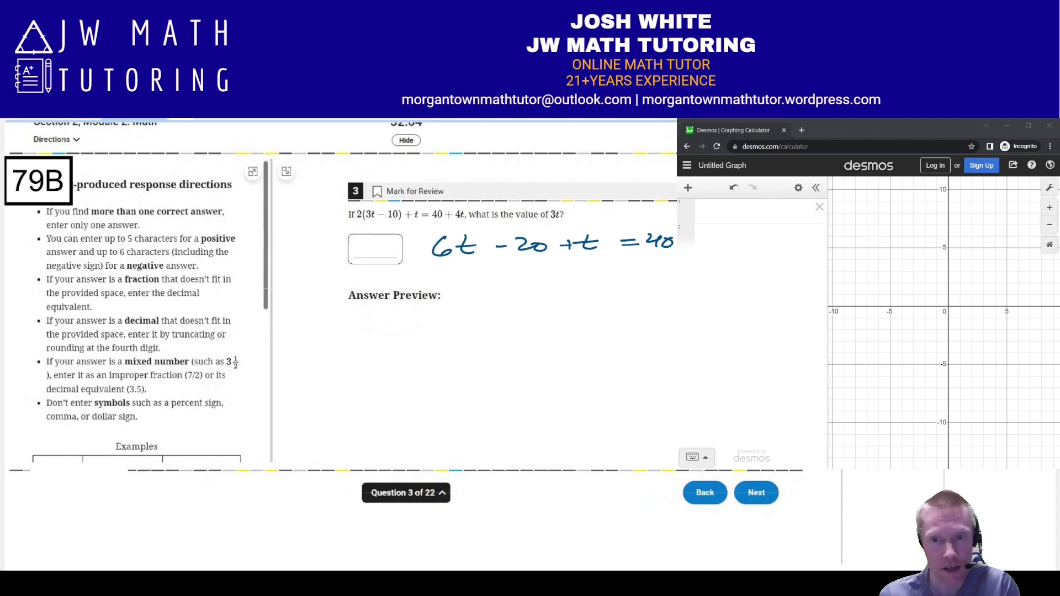
# Step: Write the combined line 7t − 20 = 40, fixing a miswritten 70 to 20
pyautogui.moveTo(486, 270)
pyautogui.mouseDown()
pyautogui.moveTo(489, 287)
pyautogui.moveTo(525, 276)
pyautogui.mouseUp()
pyautogui.moveTo(536, 278); pyautogui.dragTo(561, 282)
pyautogui.moveTo(577, 275); pyautogui.dragTo(612, 270)
pyautogui.moveTo(596, 278); pyautogui.dragTo(634, 274)
pyautogui.moveTo(630, 268); pyautogui.dragTo(629, 279)
pyautogui.moveTo(641, 271); pyautogui.dragTo(669, 275)
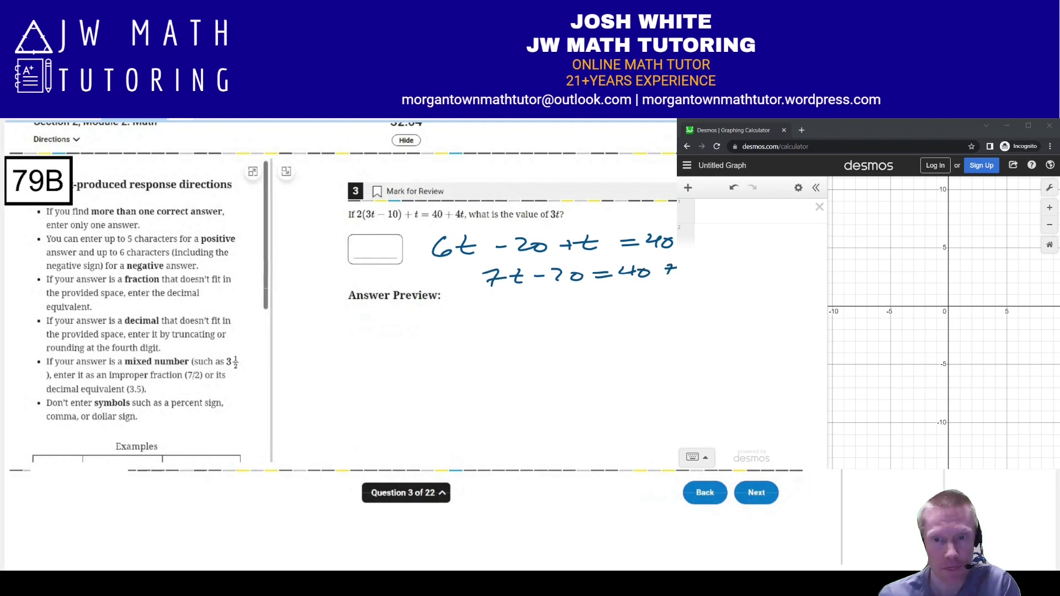
pyautogui.moveTo(554, 280)
pyautogui.mouseDown()
pyautogui.moveTo(563, 280)
pyautogui.moveTo(552, 298)
pyautogui.mouseUp()
# Step: Add 20 and subtract 4t on both sides to reach 3t = 60
pyautogui.moveTo(547, 294)
pyautogui.mouseDown()
pyautogui.moveTo(546, 302)
pyautogui.moveTo(572, 301)
pyautogui.mouseUp()
pyautogui.moveTo(580, 294); pyautogui.dragTo(635, 294)
pyautogui.moveTo(630, 290); pyautogui.dragTo(629, 300)
pyautogui.moveTo(638, 291); pyautogui.dragTo(658, 292)
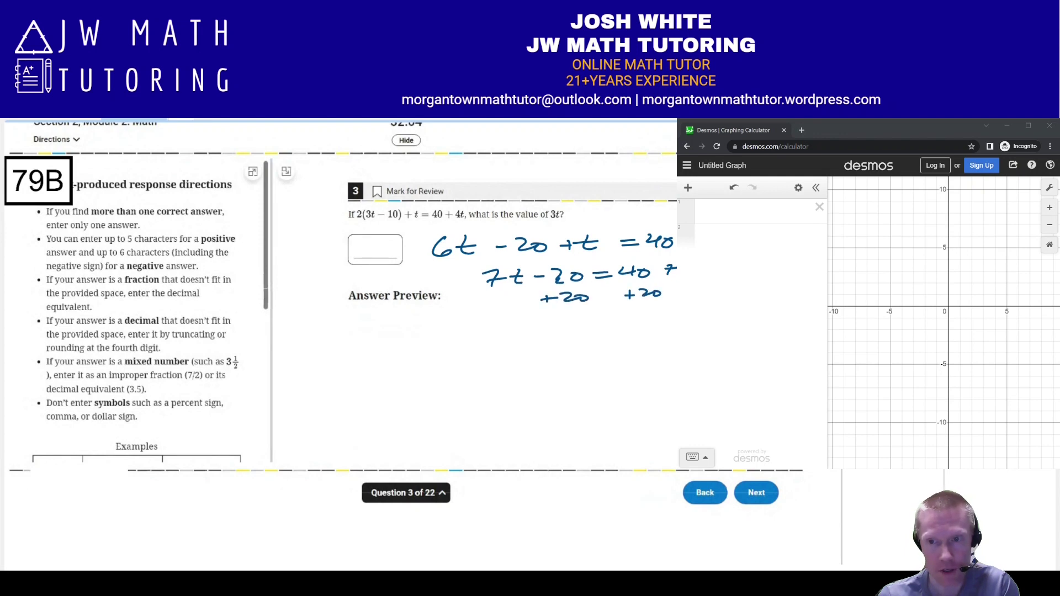
pyautogui.moveTo(467, 302); pyautogui.dragTo(521, 305)
pyautogui.moveTo(505, 297)
pyautogui.mouseDown()
pyautogui.moveTo(525, 296)
pyautogui.moveTo(514, 341)
pyautogui.moveTo(557, 339)
pyautogui.mouseUp()
pyautogui.moveTo(532, 332); pyautogui.dragTo(585, 328)
pyautogui.moveTo(564, 334); pyautogui.dragTo(620, 326)
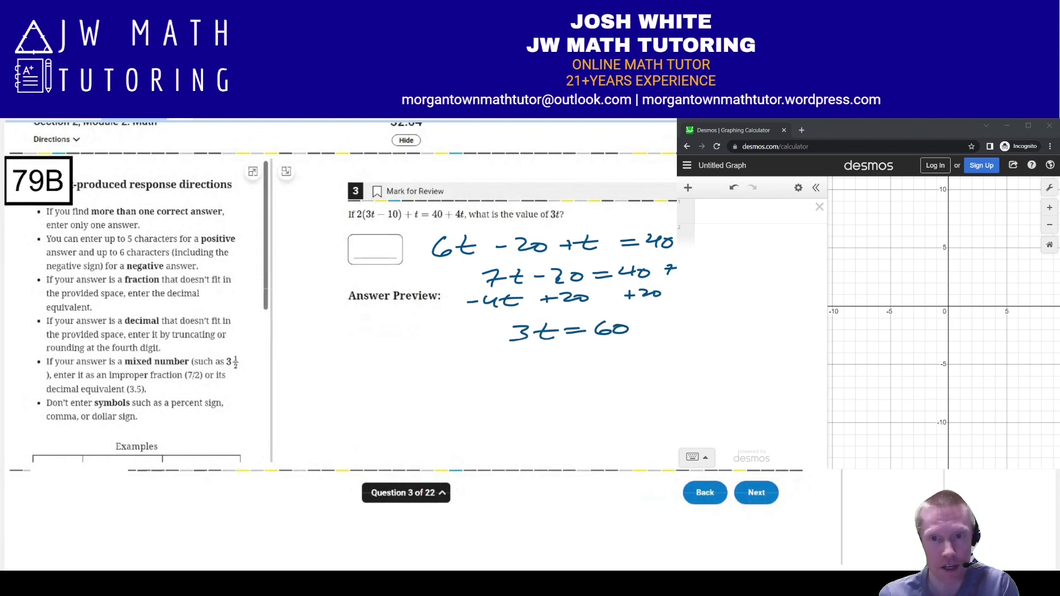
# Step: Write 60 in the answer box and check it: t = 20, so 3(20) = 60
pyautogui.moveTo(369, 240)
pyautogui.mouseDown()
pyautogui.moveTo(357, 250)
pyautogui.moveTo(385, 242)
pyautogui.mouseUp()
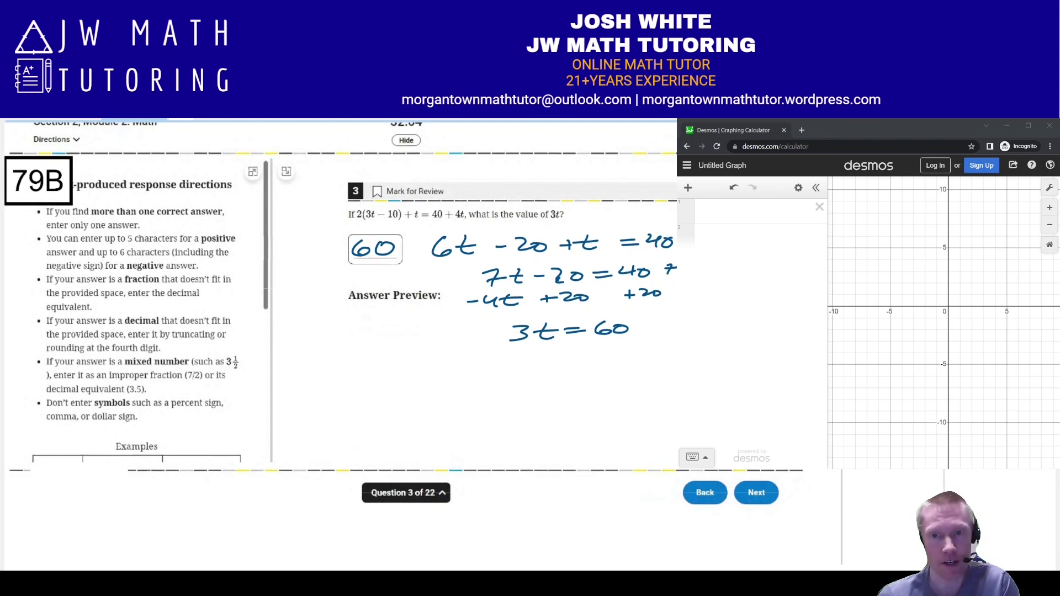
pyautogui.moveTo(544, 358)
pyautogui.mouseDown()
pyautogui.moveTo(553, 374)
pyautogui.moveTo(612, 364)
pyautogui.mouseUp()
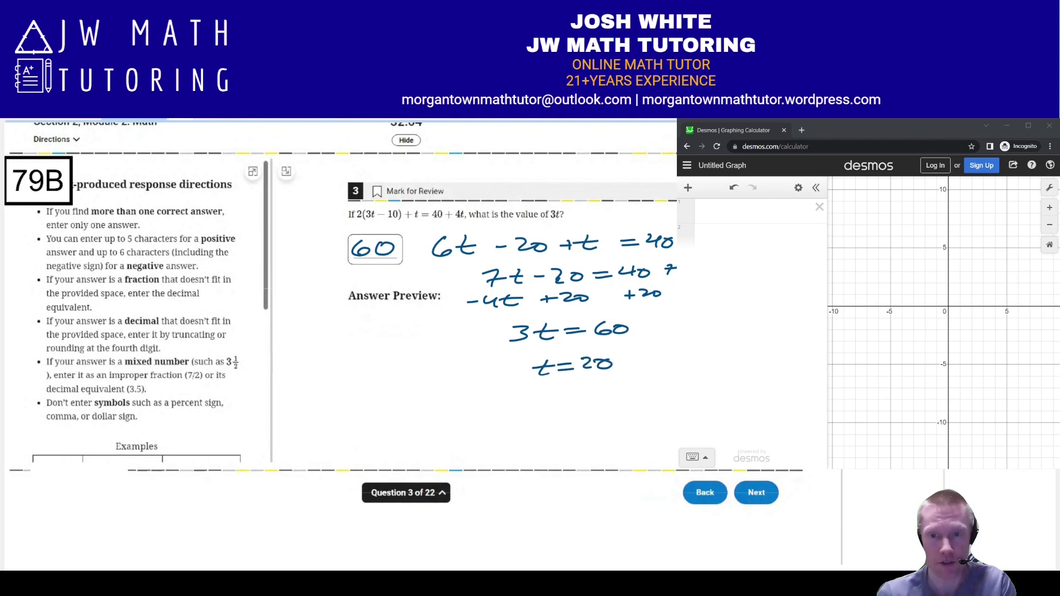
pyautogui.moveTo(540, 398)
pyautogui.mouseDown()
pyautogui.moveTo(555, 411)
pyautogui.moveTo(676, 400)
pyautogui.mouseUp()
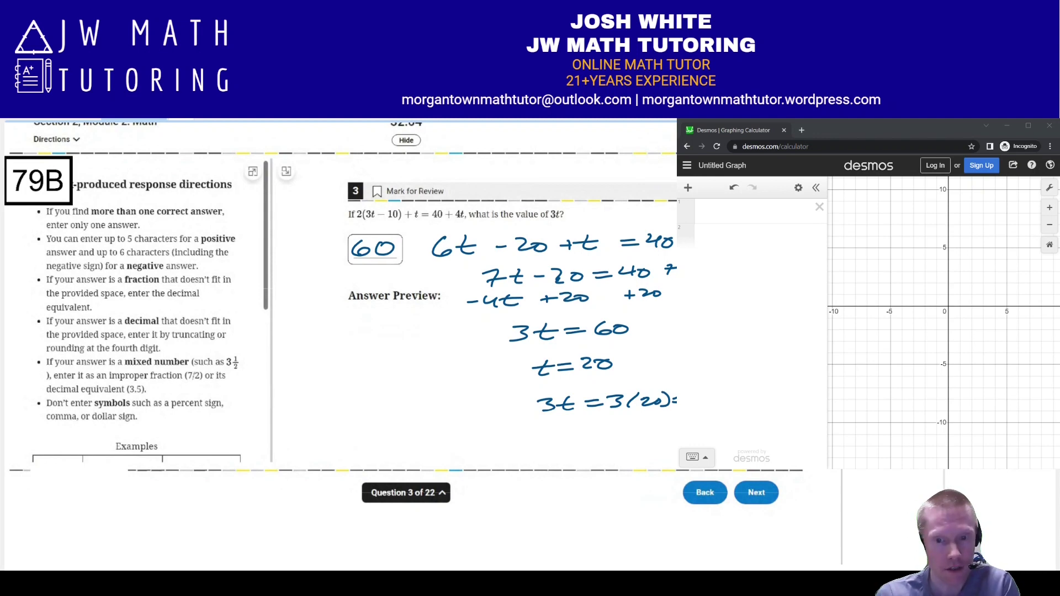
pyautogui.hscroll(3, 420, 348)
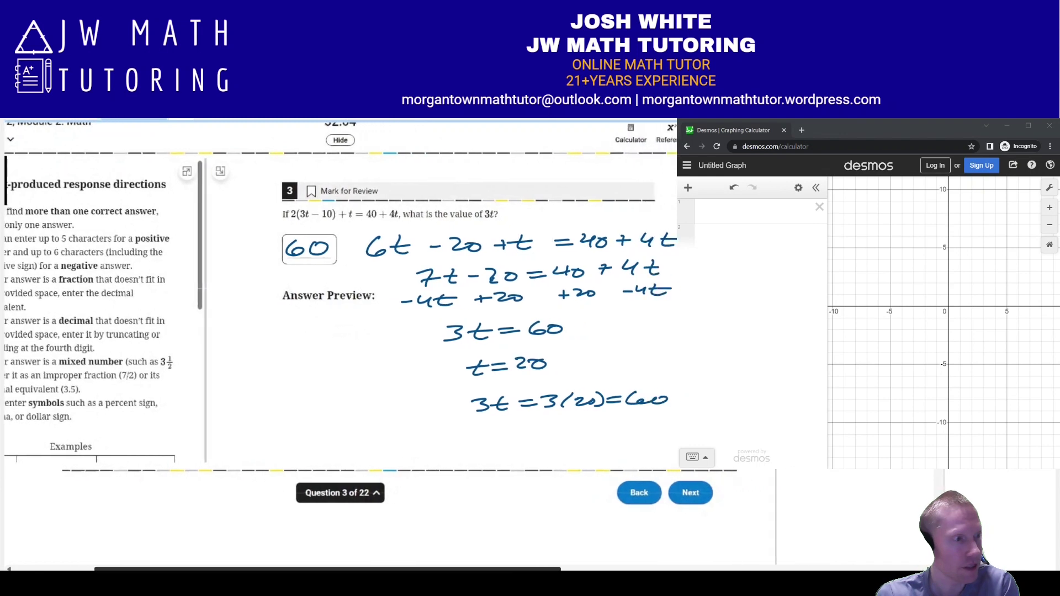
pyautogui.hscroll(1, 420, 348)
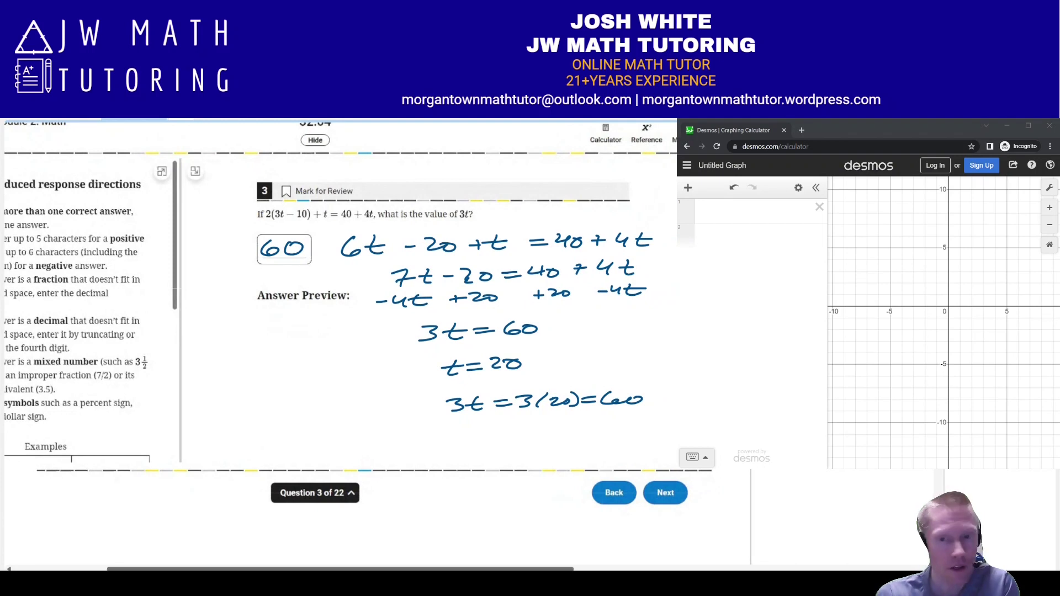
pyautogui.scroll(-10, 339, 343)
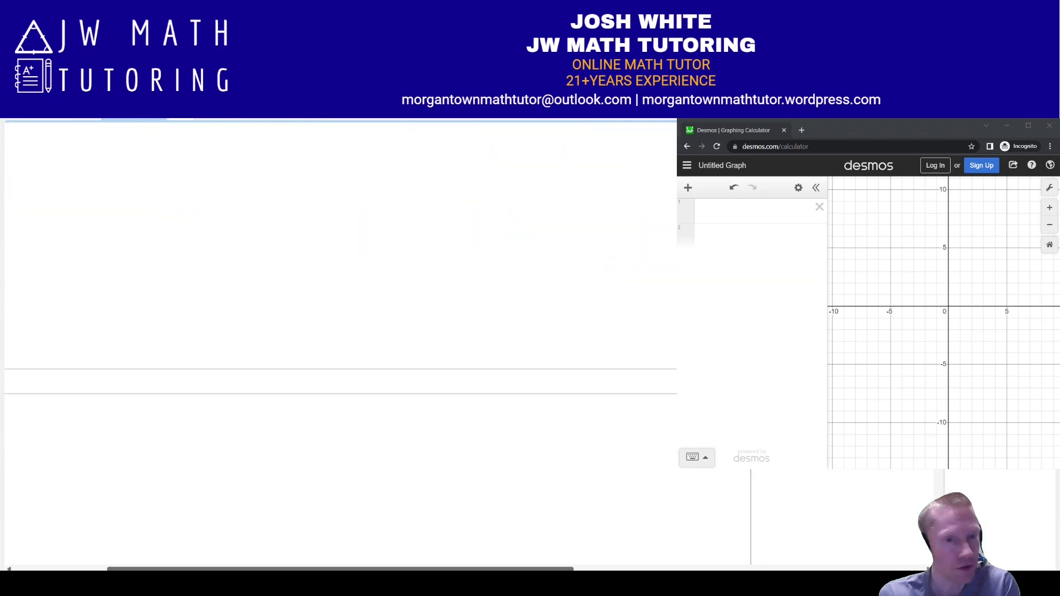
# Step: Scroll down and left to show question 4, 5(x + 4) = 4(x + 4) + 29, with its choices
pyautogui.scroll(-5, 340, 342)
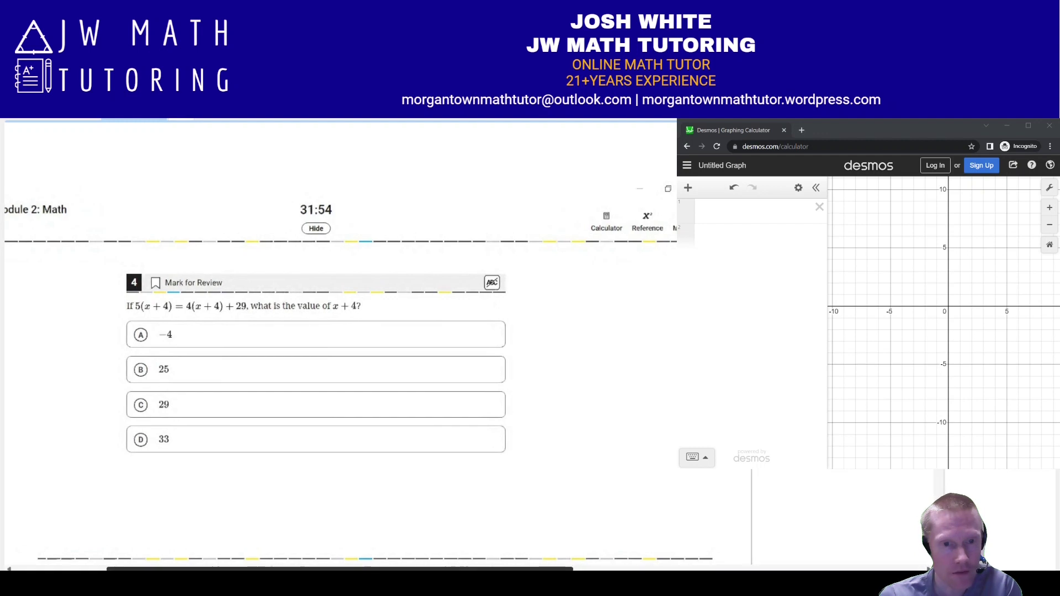
pyautogui.hscroll(-2, 340, 342)
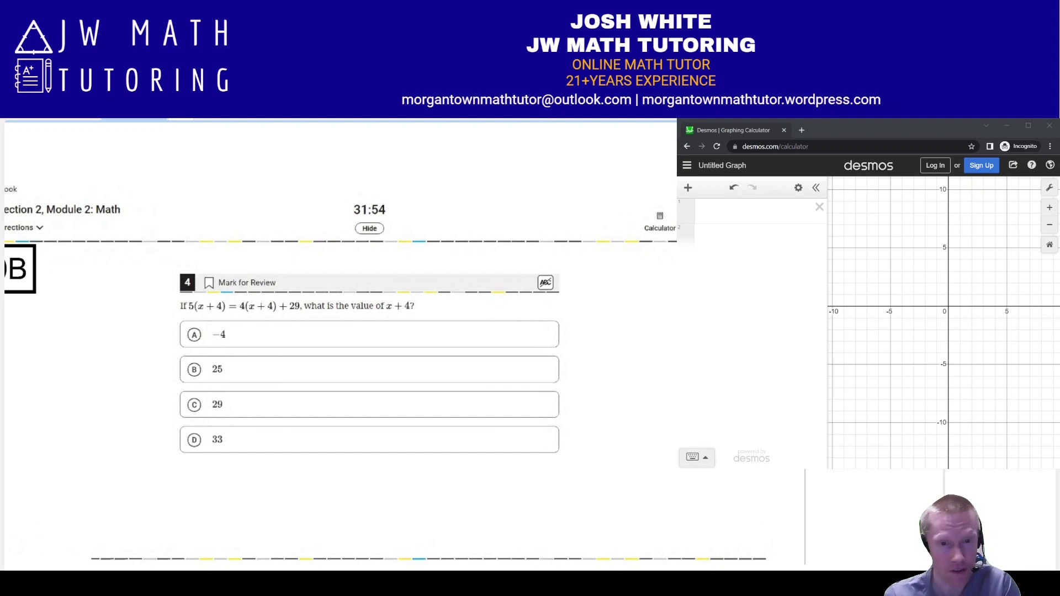
# Step: Mark subtracting 4(x+4) from both sides of the equation
pyautogui.moveTo(237, 320); pyautogui.dragTo(287, 327)
pyautogui.moveTo(172, 320); pyautogui.dragTo(182, 320)
pyautogui.moveTo(184, 317); pyautogui.dragTo(210, 325)
pyautogui.moveTo(212, 321); pyautogui.dragTo(230, 327)
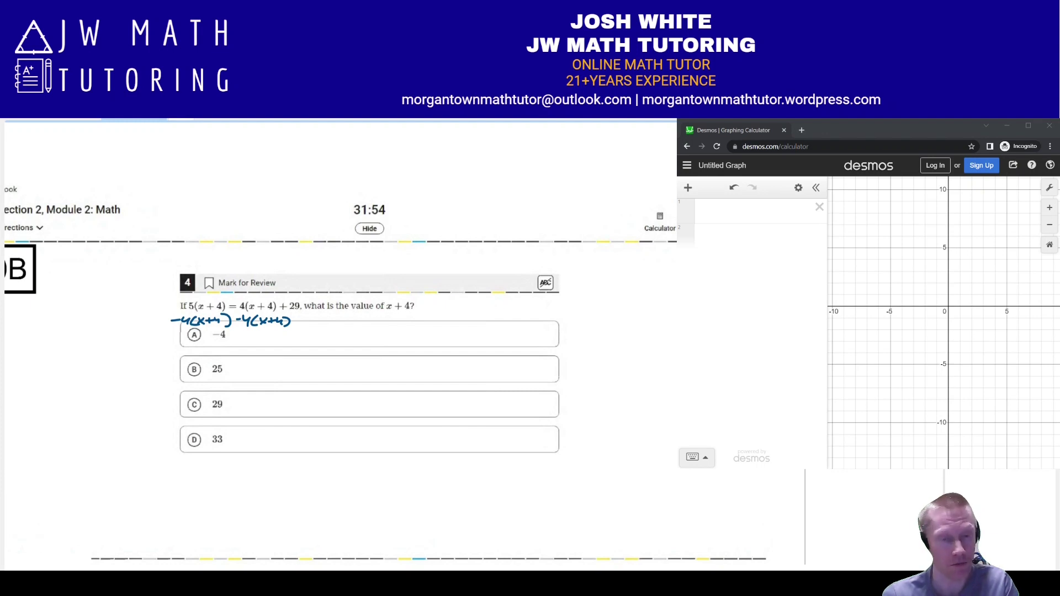
# Step: Write x + 4 = 29 below the choices and circle choice C, 29
pyautogui.moveTo(193, 475)
pyautogui.mouseDown()
pyautogui.moveTo(207, 491)
pyautogui.moveTo(192, 491)
pyautogui.moveTo(225, 481)
pyautogui.mouseUp()
pyautogui.moveTo(216, 474)
pyautogui.mouseDown()
pyautogui.moveTo(217, 489)
pyautogui.moveTo(241, 487)
pyautogui.mouseUp()
pyautogui.moveTo(251, 477); pyautogui.dragTo(268, 476)
pyautogui.moveTo(252, 484); pyautogui.dragTo(315, 488)
pyautogui.moveTo(207, 392); pyautogui.dragTo(200, 394)
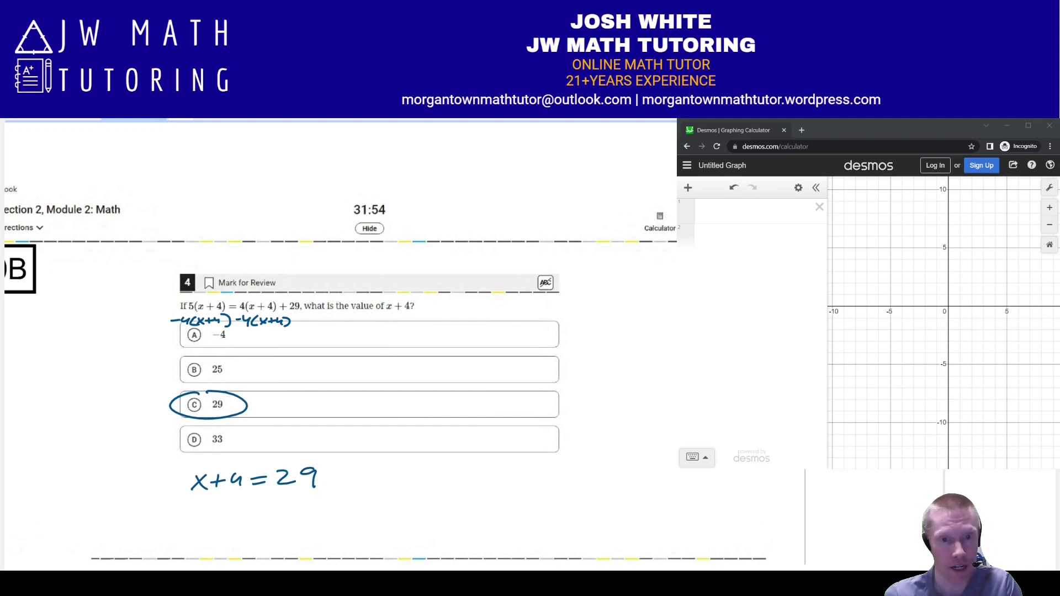
# Step: Write the expanded equation 5x + 20 = 4x + 16 + 29 above the question
pyautogui.moveTo(217, 249)
pyautogui.mouseDown()
pyautogui.moveTo(202, 263)
pyautogui.moveTo(323, 255)
pyautogui.mouseUp()
pyautogui.moveTo(308, 261); pyautogui.dragTo(348, 261)
pyautogui.moveTo(359, 258)
pyautogui.mouseDown()
pyautogui.moveTo(376, 263)
pyautogui.moveTo(358, 266)
pyautogui.mouseUp()
pyautogui.moveTo(376, 258); pyautogui.dragTo(392, 258)
pyautogui.moveTo(384, 252)
pyautogui.mouseDown()
pyautogui.moveTo(384, 264)
pyautogui.moveTo(397, 265)
pyautogui.mouseUp()
pyautogui.moveTo(419, 250)
pyautogui.mouseDown()
pyautogui.moveTo(411, 263)
pyautogui.moveTo(458, 261)
pyautogui.mouseUp()
pyautogui.moveTo(465, 251)
pyautogui.mouseDown()
pyautogui.moveTo(478, 250)
pyautogui.moveTo(463, 263)
pyautogui.mouseUp()
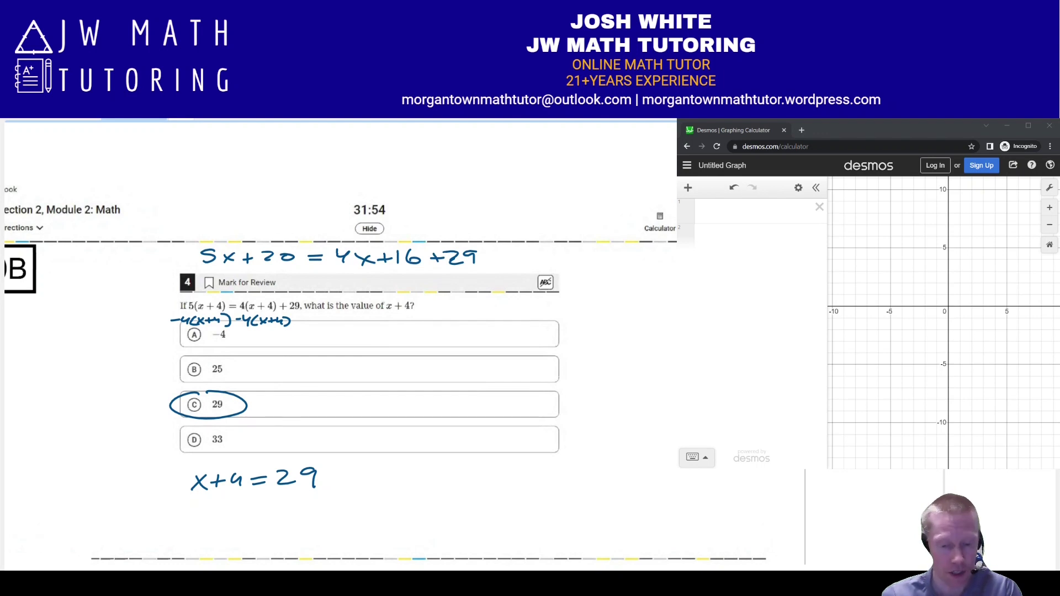
# Step: Replace 16 + 29 with 45 and subtract 4x and 20 from both sides
pyautogui.moveTo(408, 255)
pyautogui.mouseDown()
pyautogui.moveTo(461, 254)
pyautogui.moveTo(420, 263)
pyautogui.moveTo(431, 245)
pyautogui.mouseUp()
pyautogui.click(433, 236)
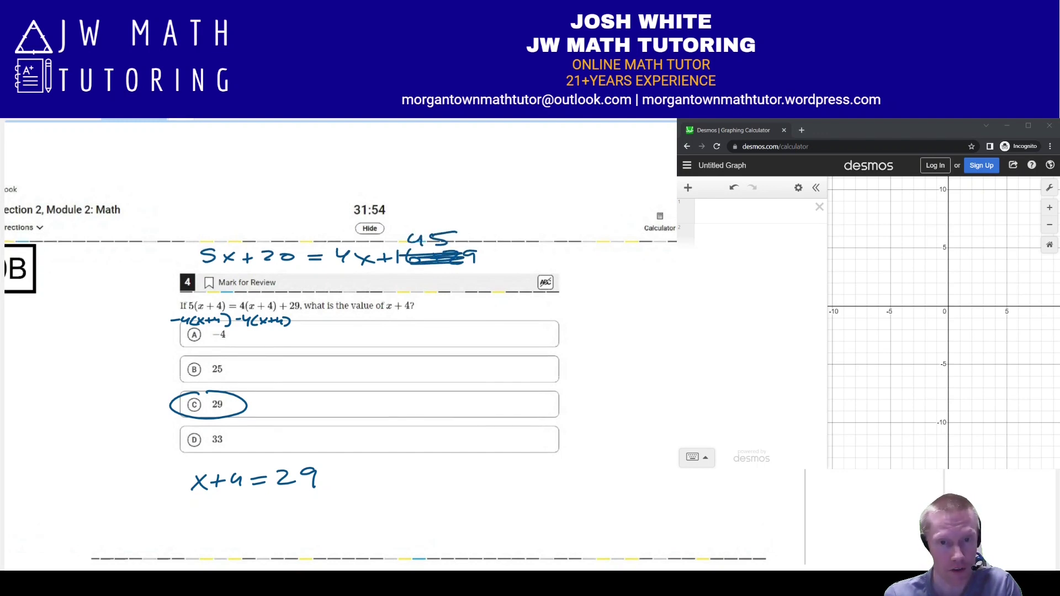
pyautogui.moveTo(328, 281); pyautogui.dragTo(336, 280)
pyautogui.moveTo(348, 271); pyautogui.dragTo(355, 280)
pyautogui.moveTo(362, 274)
pyautogui.mouseDown()
pyautogui.moveTo(375, 282)
pyautogui.moveTo(363, 283)
pyautogui.mouseUp()
pyautogui.moveTo(195, 272); pyautogui.dragTo(238, 279)
pyautogui.moveTo(238, 271); pyautogui.dragTo(228, 280)
pyautogui.moveTo(267, 276); pyautogui.dragTo(291, 278)
pyautogui.moveTo(293, 273); pyautogui.dragTo(303, 275)
pyautogui.moveTo(418, 275); pyautogui.dragTo(444, 279)
pyautogui.moveTo(451, 271); pyautogui.dragTo(451, 271)
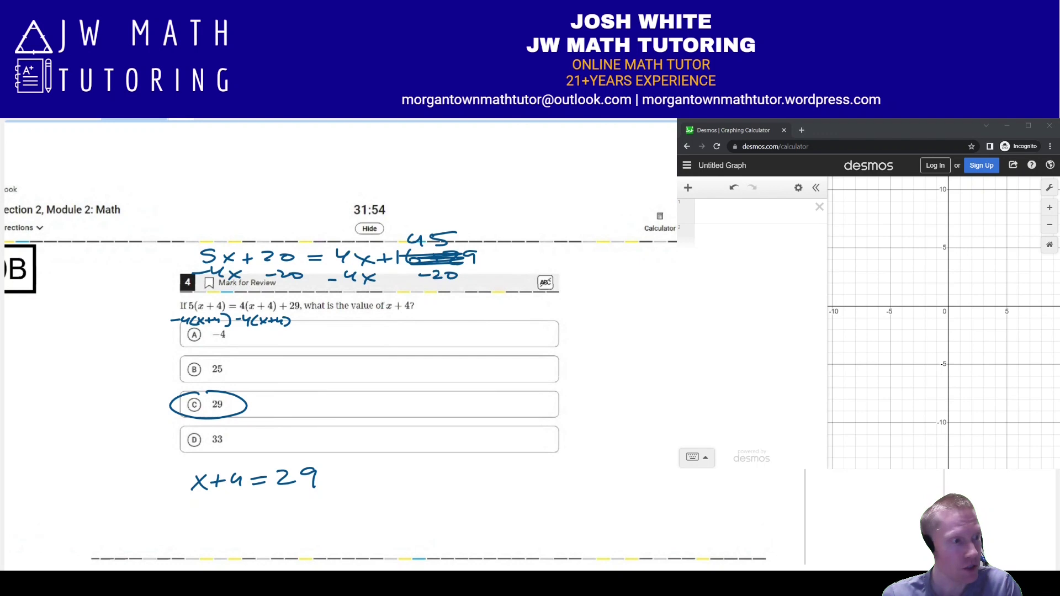
# Step: Write x = 25, then x + 4 = 25 + 4 = 29
pyautogui.moveTo(519, 252)
pyautogui.mouseDown()
pyautogui.moveTo(541, 261)
pyautogui.moveTo(520, 265)
pyautogui.mouseUp()
pyautogui.moveTo(549, 255); pyautogui.dragTo(589, 265)
pyautogui.moveTo(598, 253)
pyautogui.mouseDown()
pyautogui.moveTo(596, 267)
pyautogui.moveTo(624, 253)
pyautogui.mouseUp()
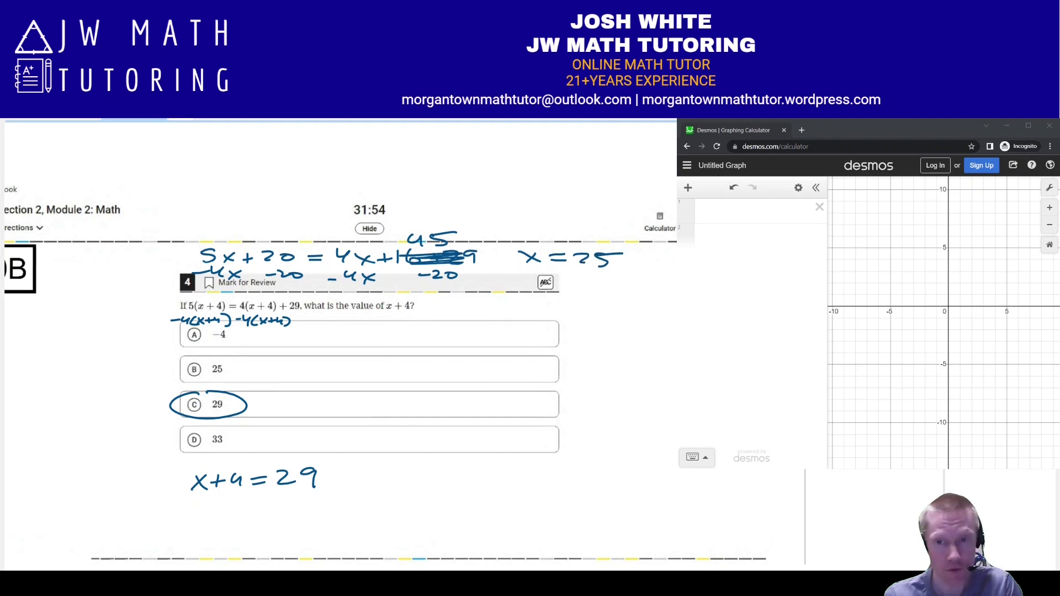
pyautogui.moveTo(516, 298); pyautogui.dragTo(529, 309)
pyautogui.moveTo(529, 298)
pyautogui.mouseDown()
pyautogui.moveTo(517, 309)
pyautogui.moveTo(551, 301)
pyautogui.mouseUp()
pyautogui.moveTo(561, 301)
pyautogui.mouseDown()
pyautogui.moveTo(577, 306)
pyautogui.moveTo(548, 308)
pyautogui.moveTo(607, 307)
pyautogui.mouseUp()
pyautogui.moveTo(607, 297); pyautogui.dragTo(626, 301)
pyautogui.moveTo(619, 296); pyautogui.dragTo(619, 308)
pyautogui.moveTo(630, 295); pyautogui.dragTo(641, 298)
pyautogui.moveTo(559, 331); pyautogui.dragTo(575, 330)
pyautogui.moveTo(559, 336); pyautogui.dragTo(575, 334)
pyautogui.moveTo(582, 327); pyautogui.dragTo(609, 338)
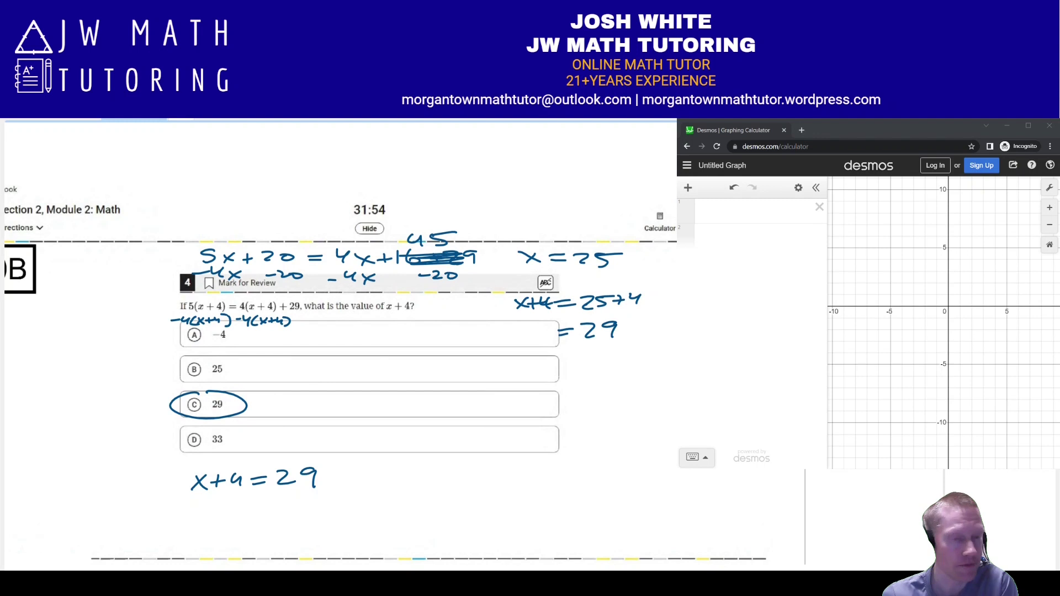